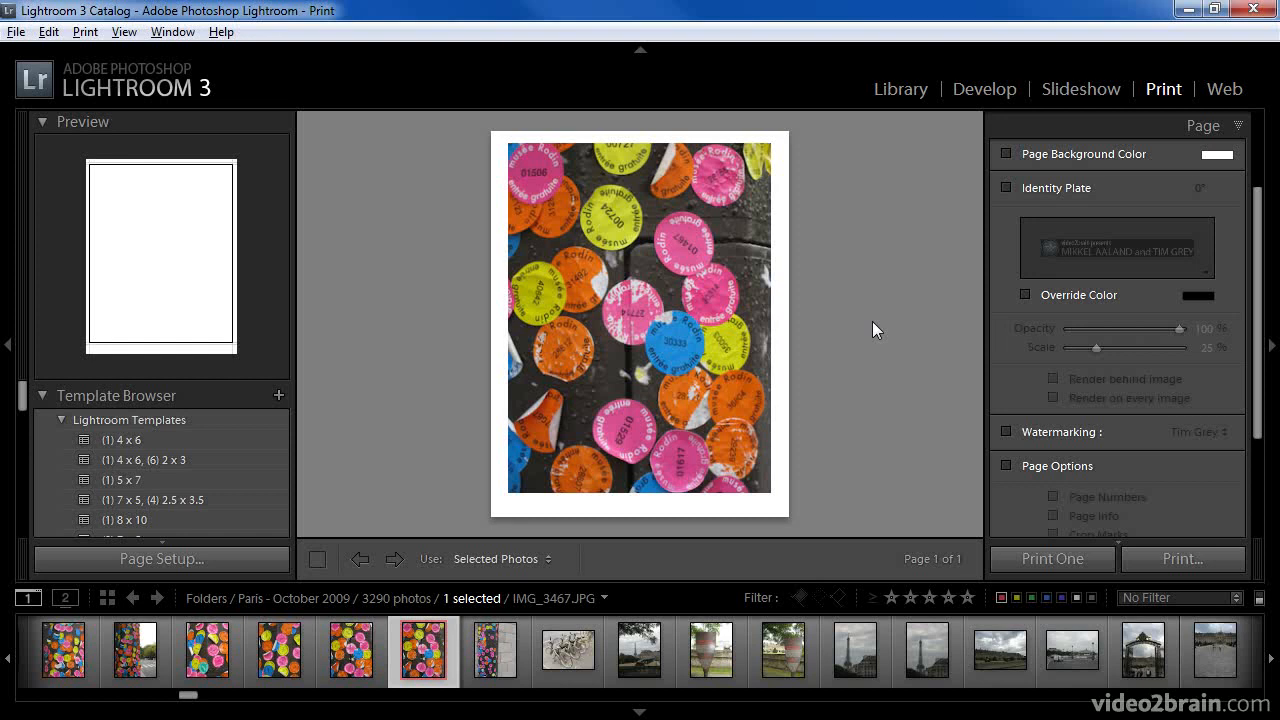
- Enable watermarking for the printed page, open the Watermark Editor and review the preset options
click(1006, 432)
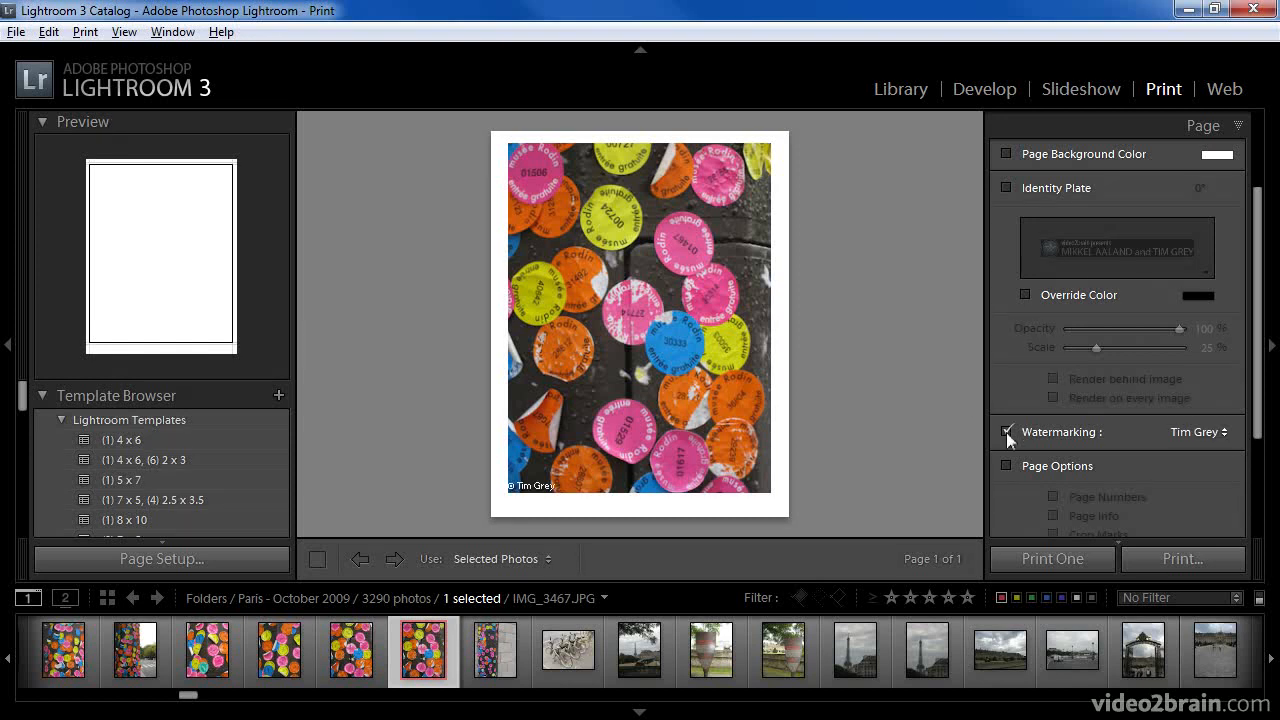
click(1222, 433)
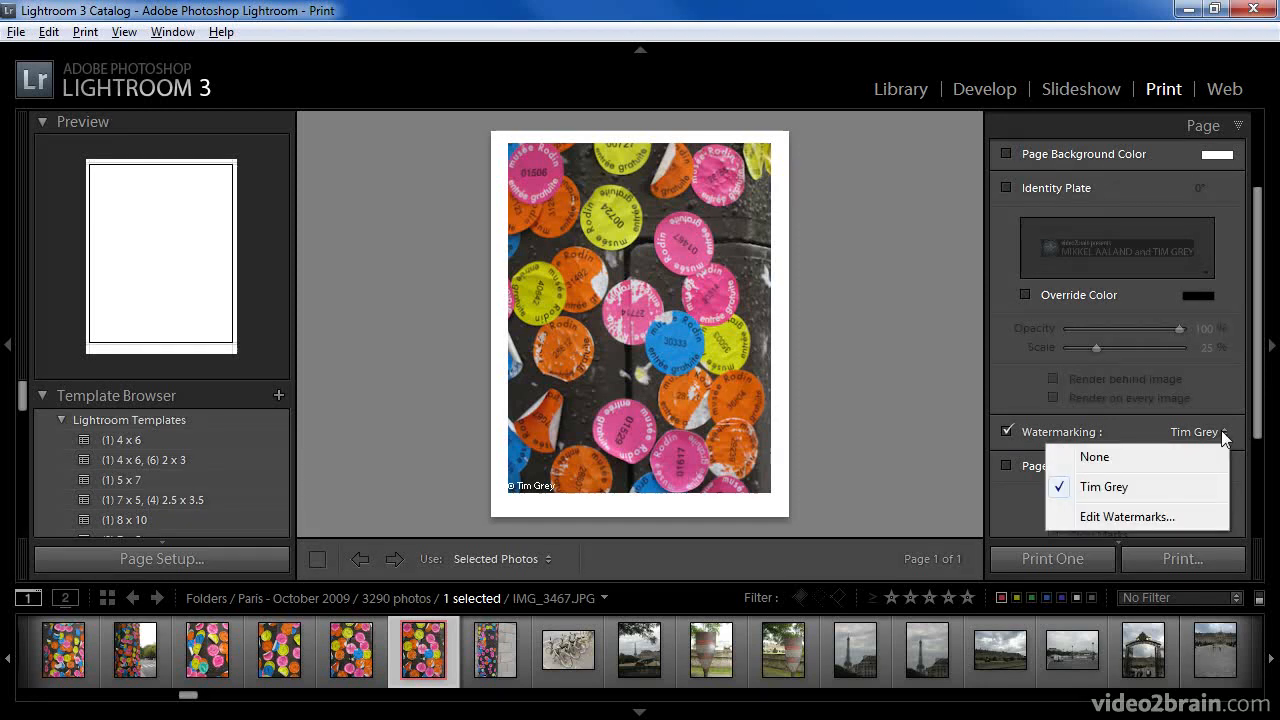
click(1157, 514)
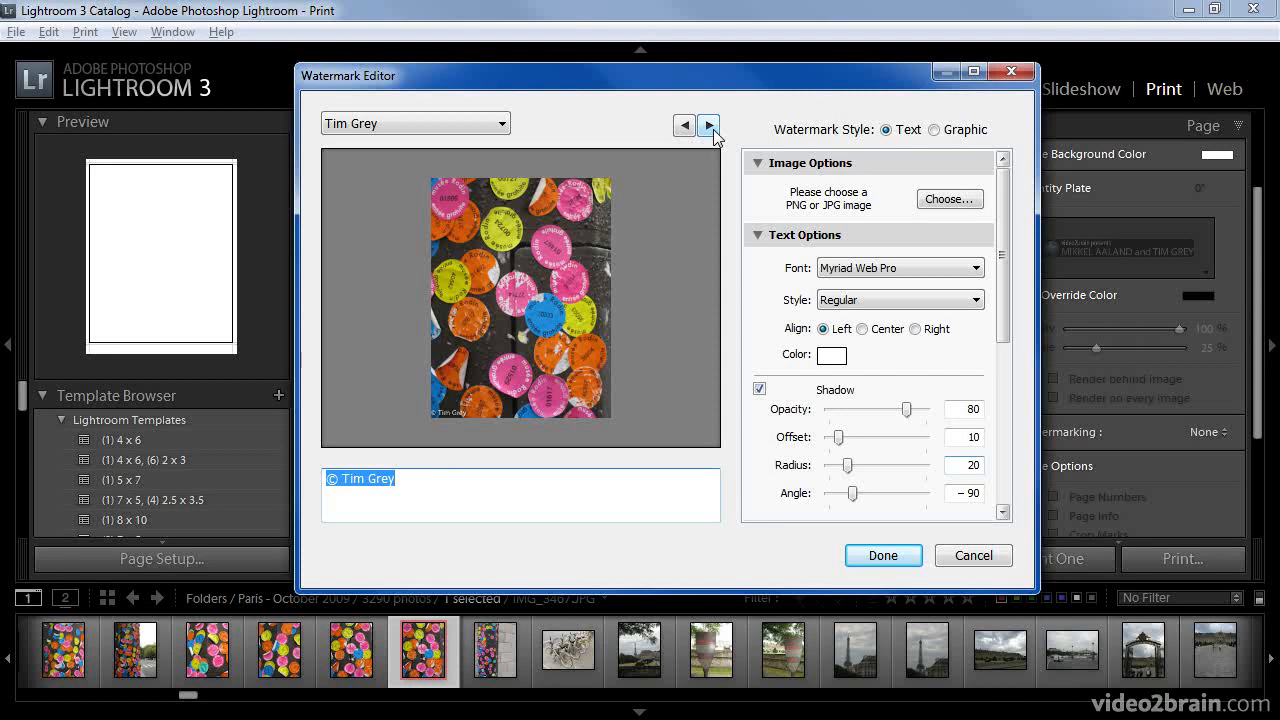
click(503, 125)
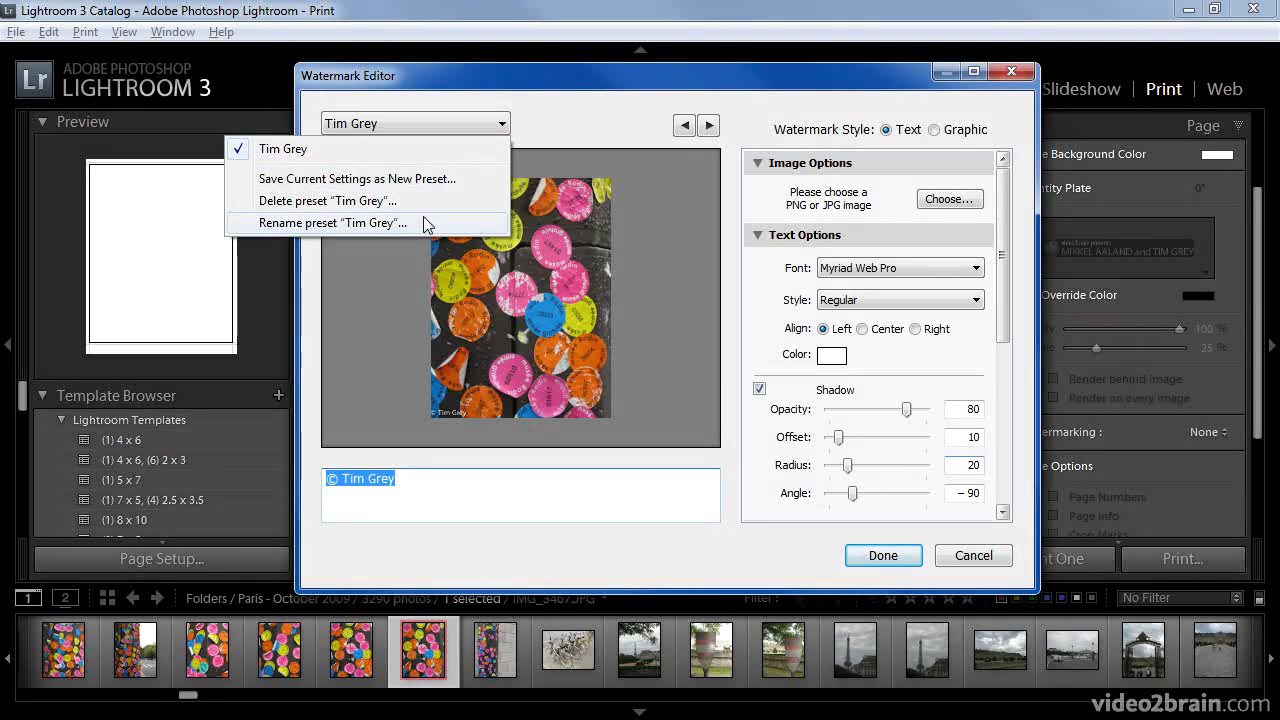
click(470, 449)
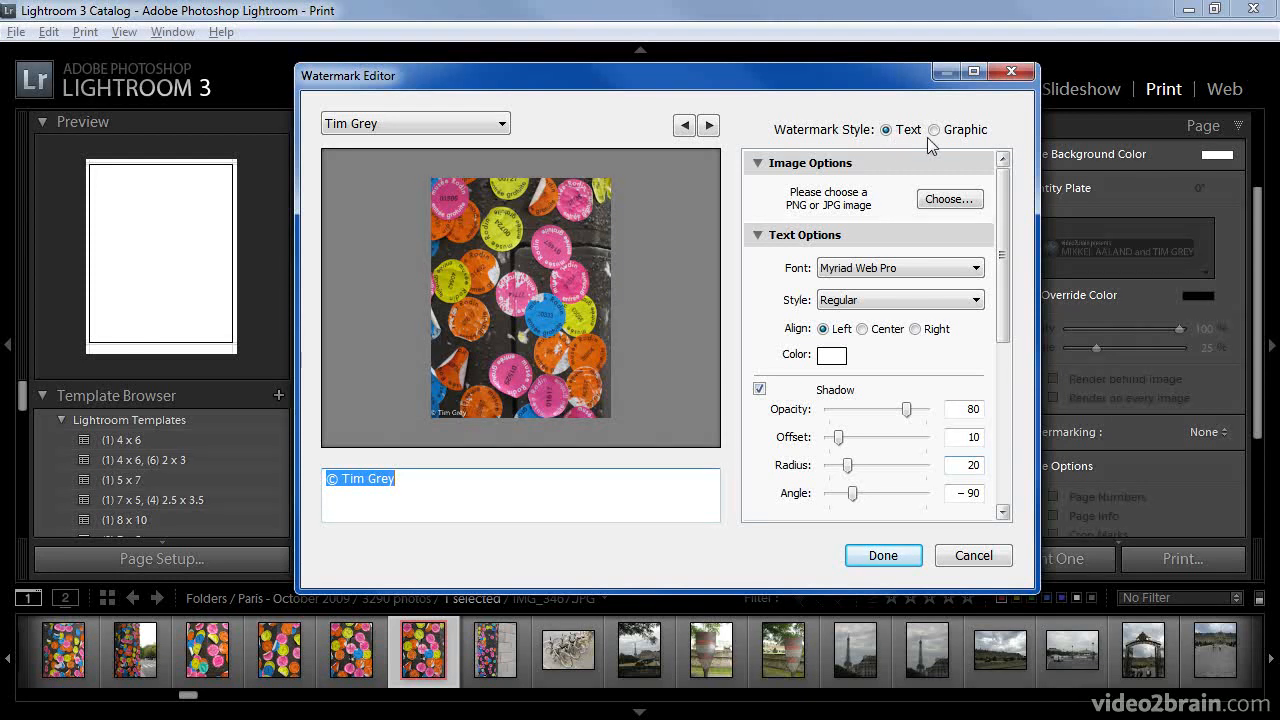
- Try the V2B_Identity_Plate image as a graphic watermark and switch back to the text style
click(940, 201)
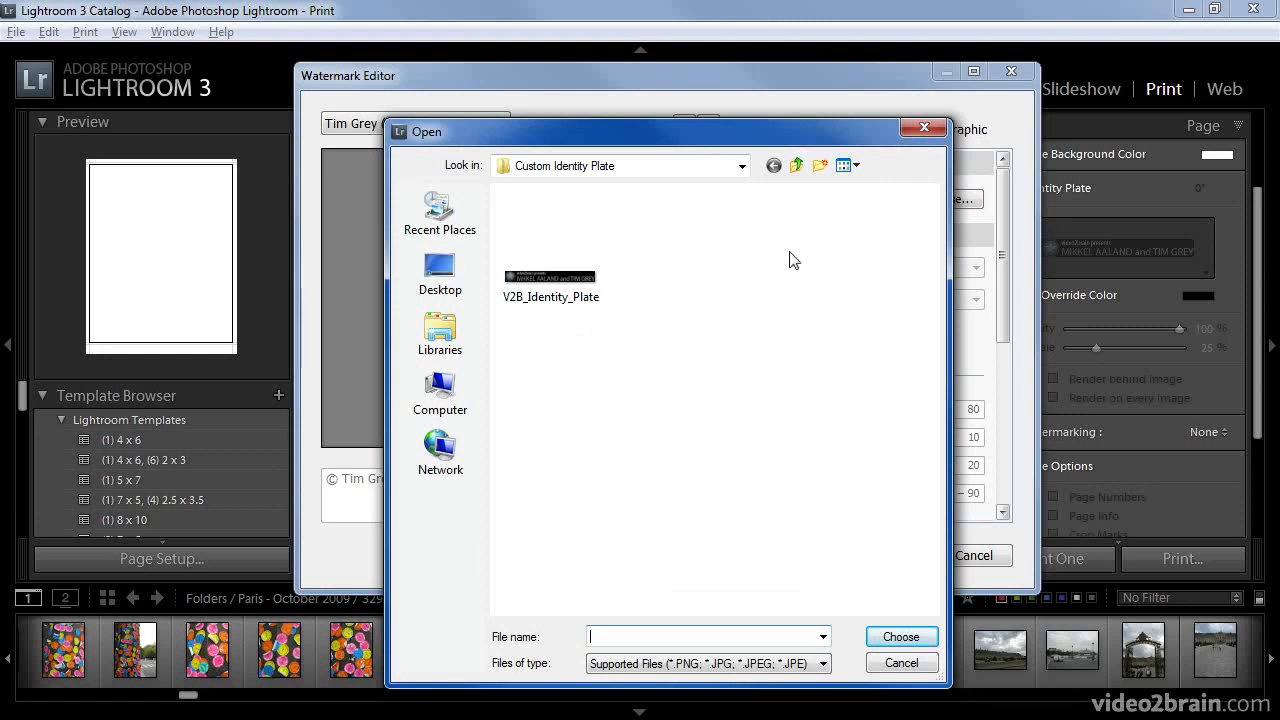
click(563, 287)
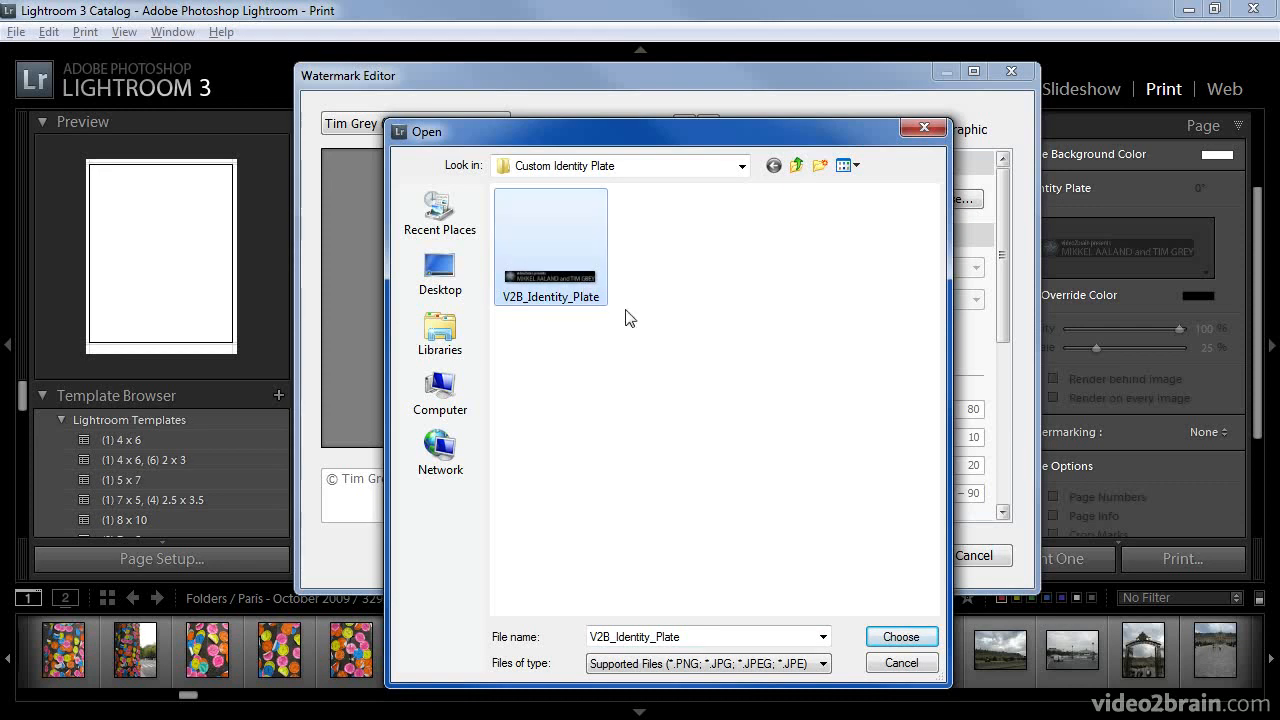
click(888, 637)
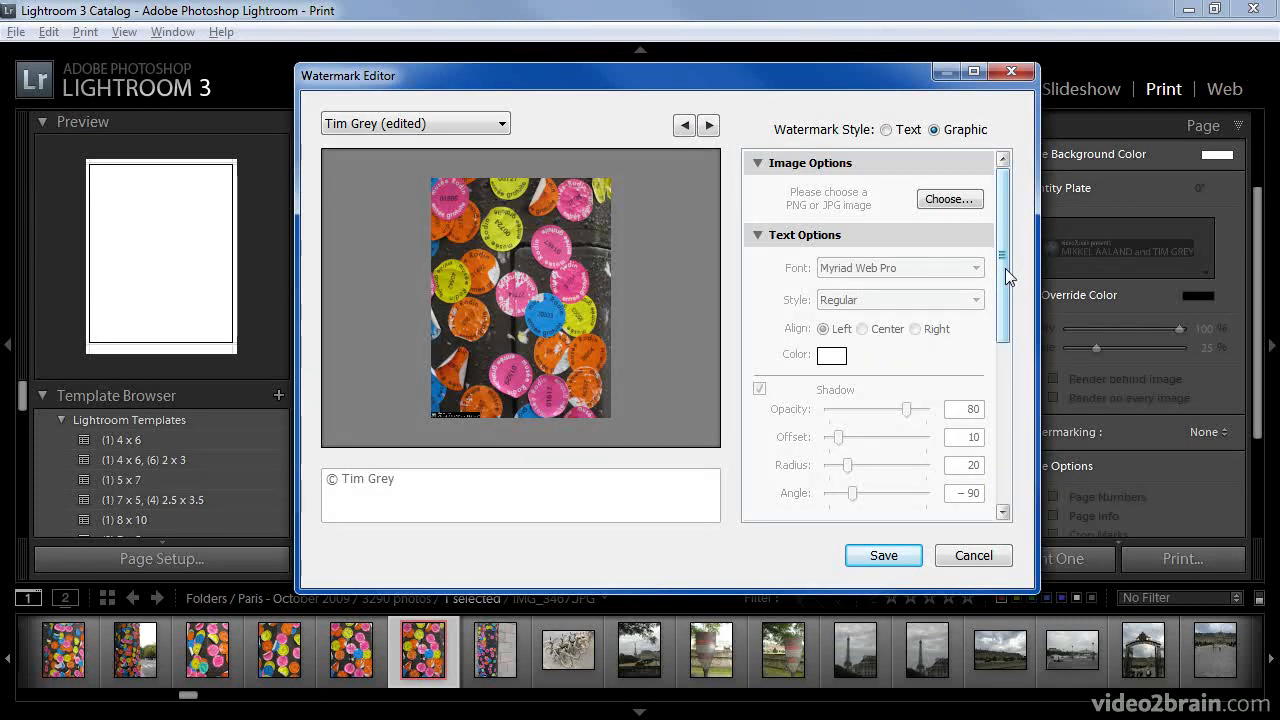
click(886, 130)
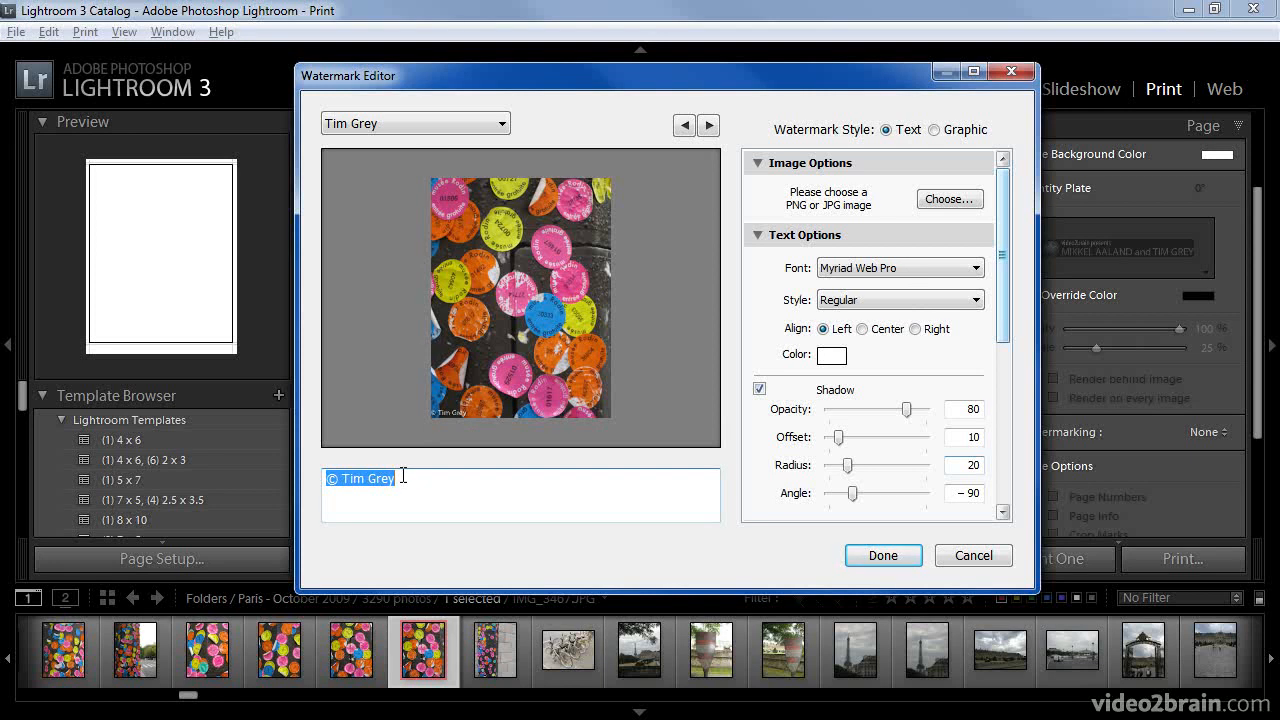
- Add a second line with the photographer's website address below the copyright line in the watermark text
click(343, 479)
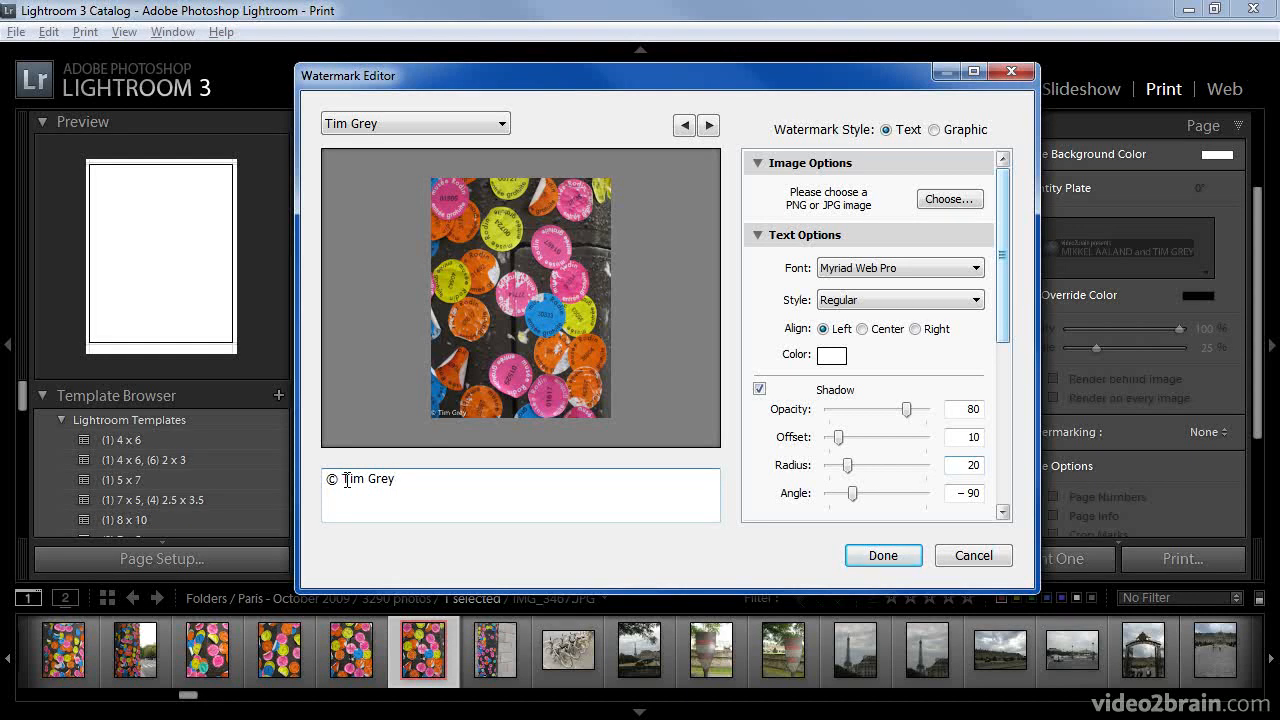
key(Return)
text(www.)
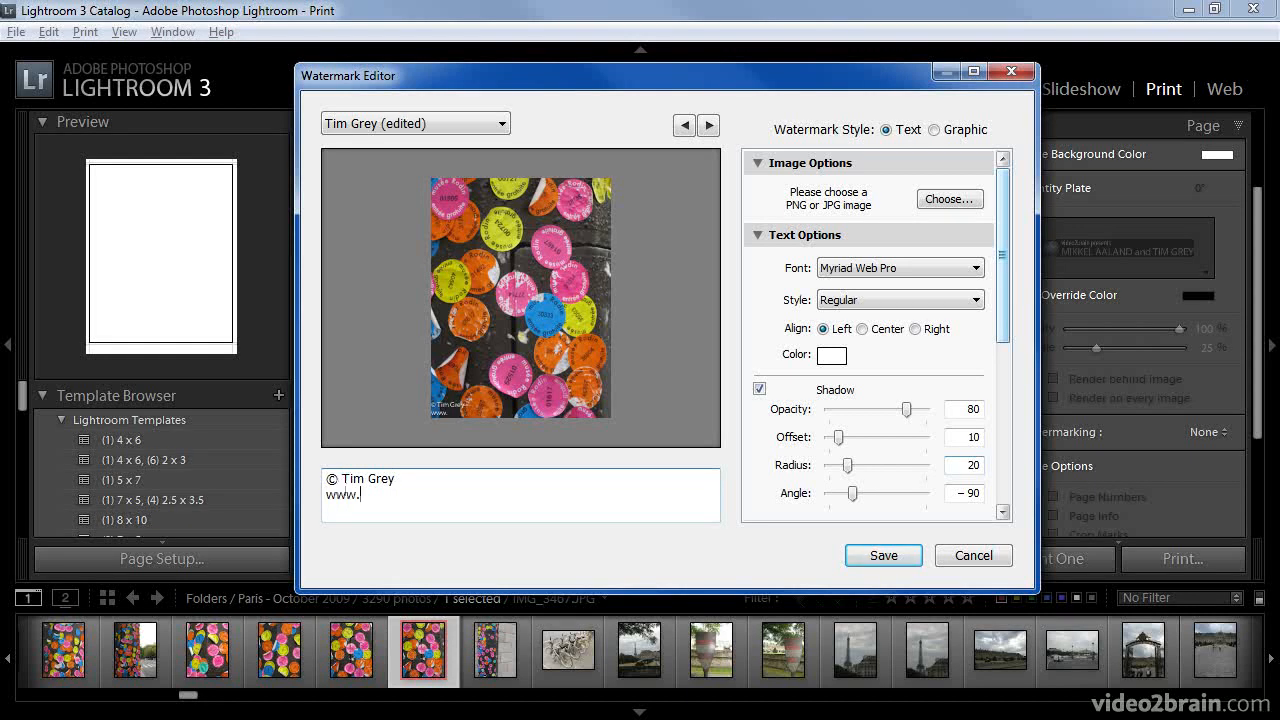
text(timgrey.com)
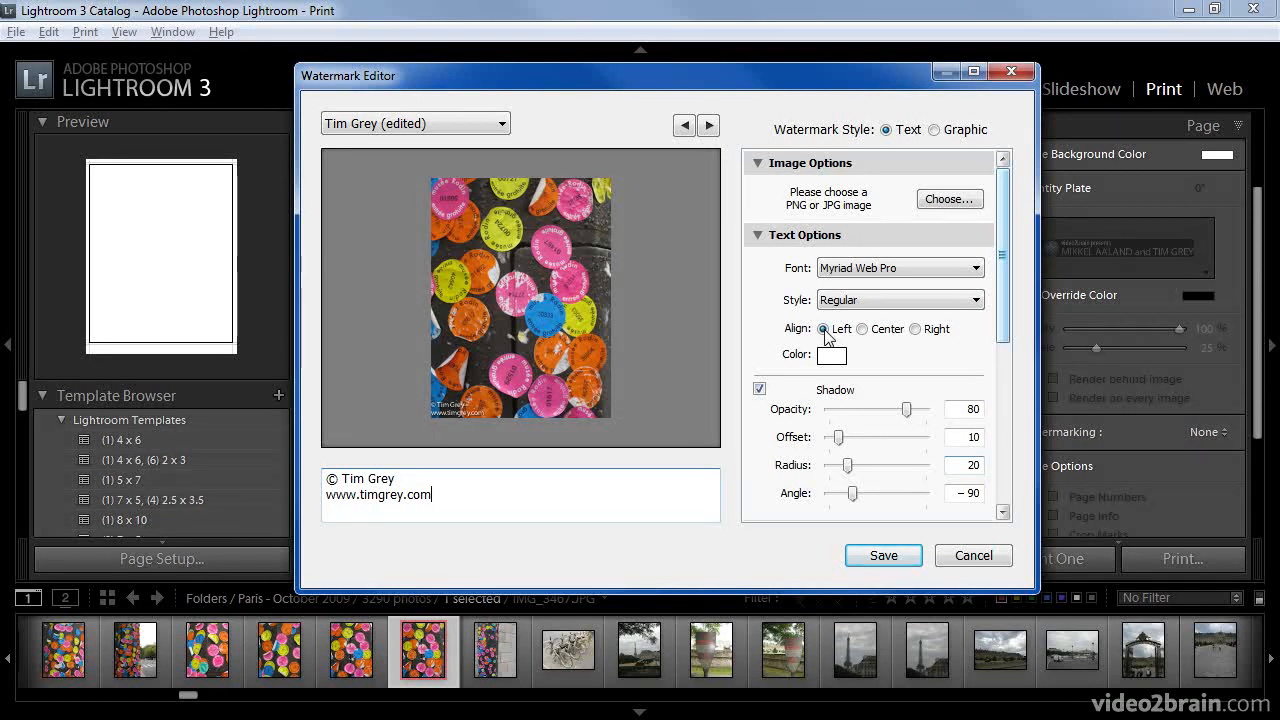
- Try center and right alignment for the watermark text, restore left alignment, and inspect the text color choices
click(863, 331)
click(915, 330)
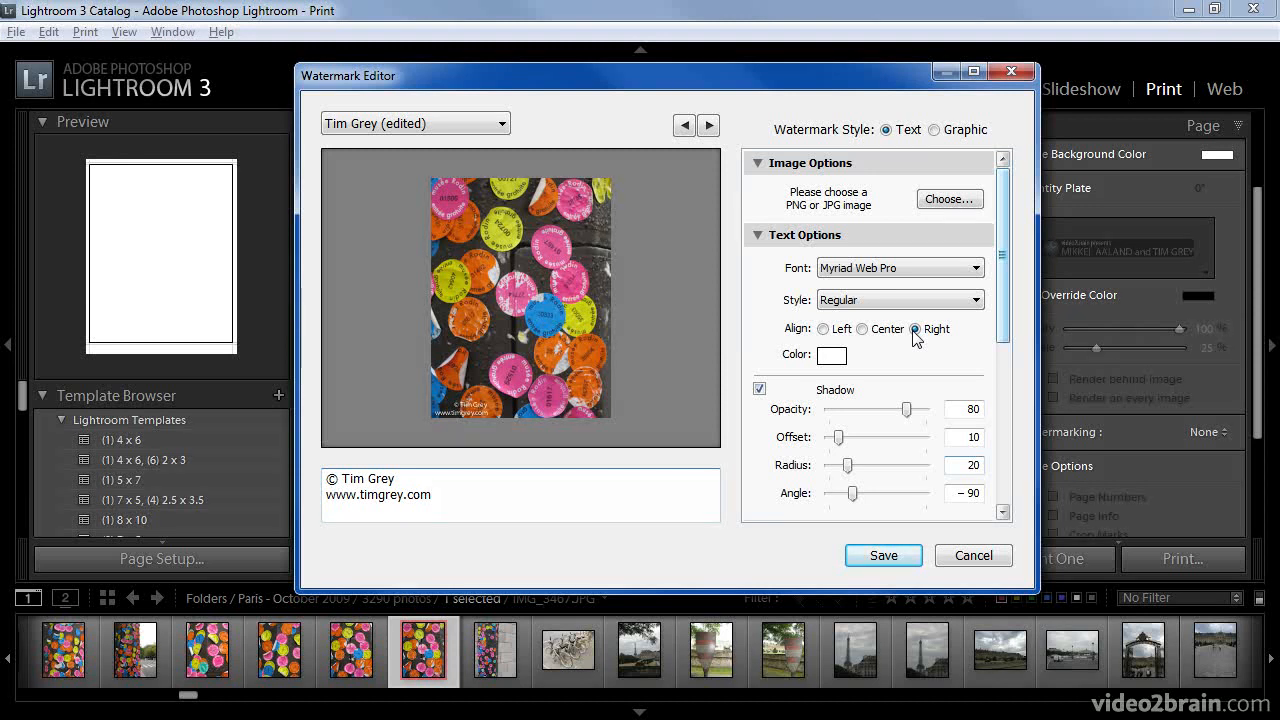
click(824, 330)
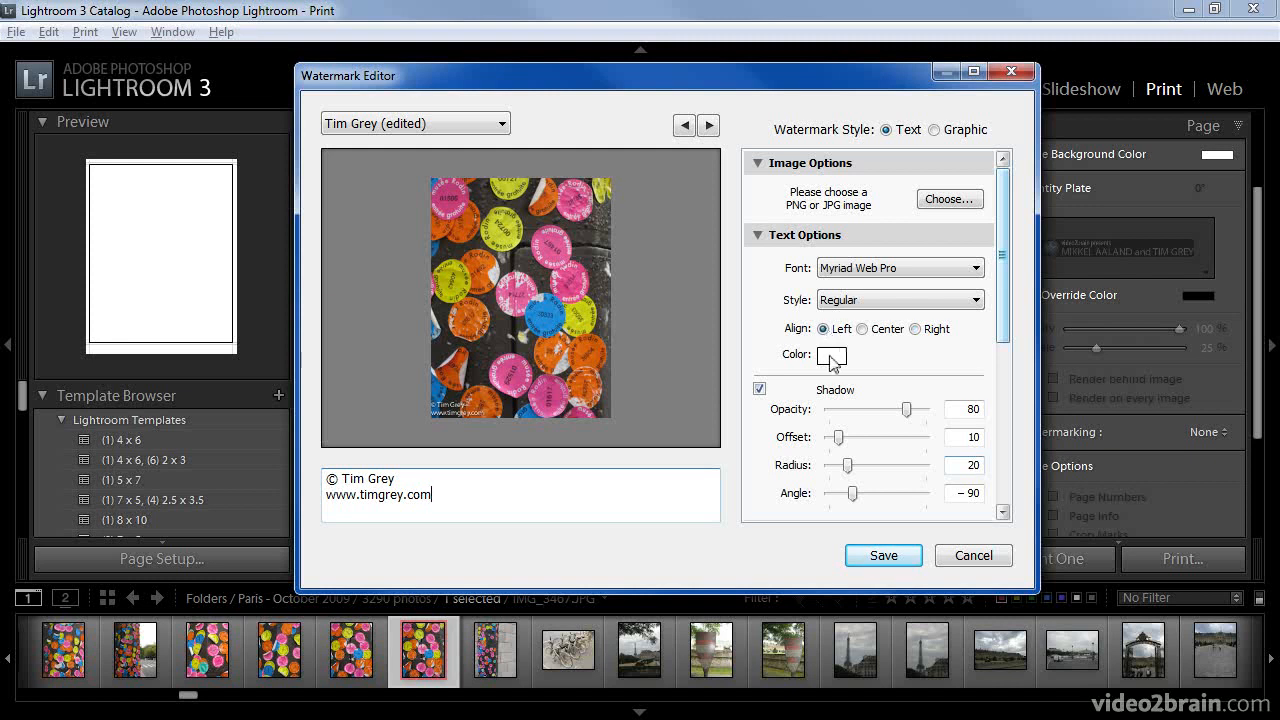
click(832, 357)
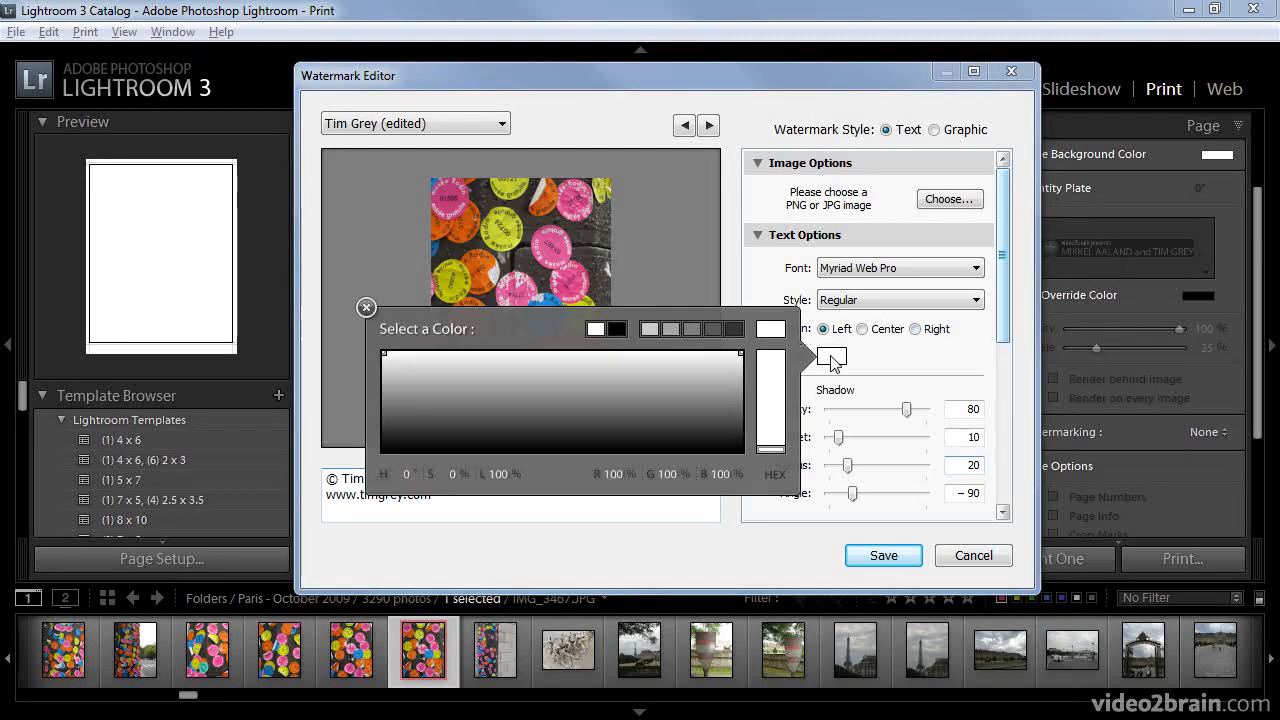
click(366, 308)
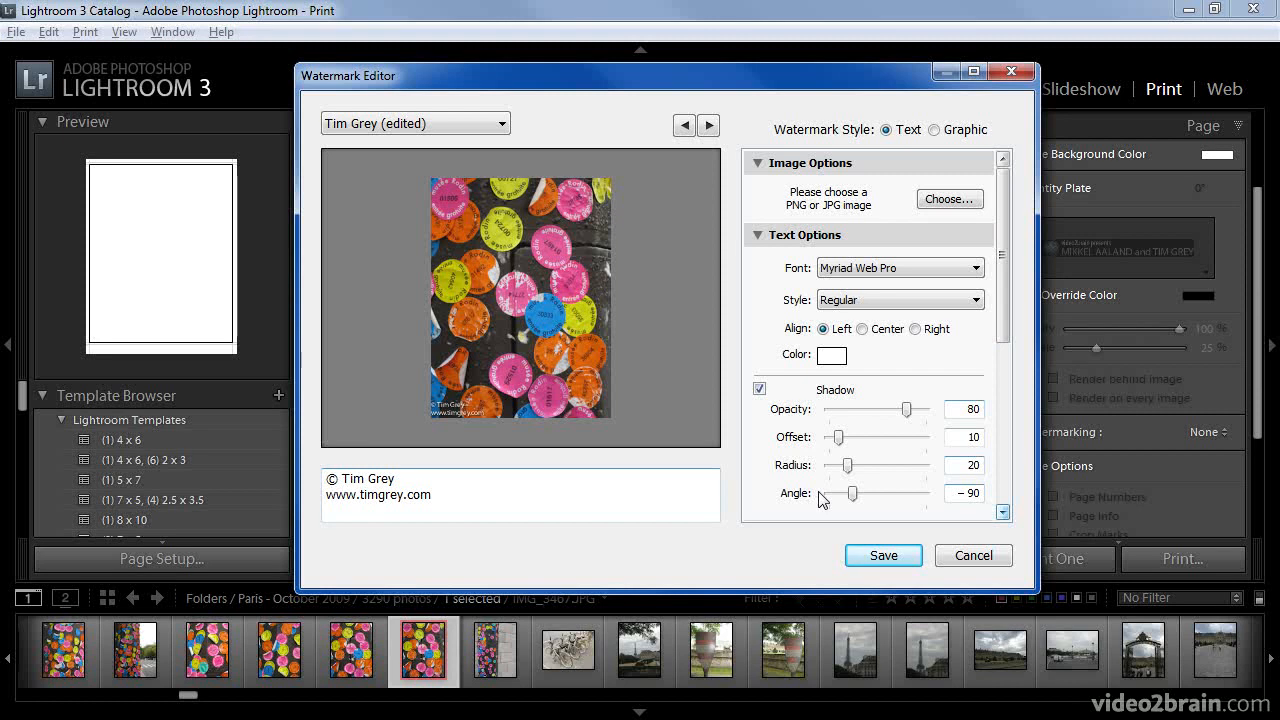
- Compare the Fit and Fill sizing of the watermark and set its size to Proportional at 26
drag(1004, 283, 1011, 441)
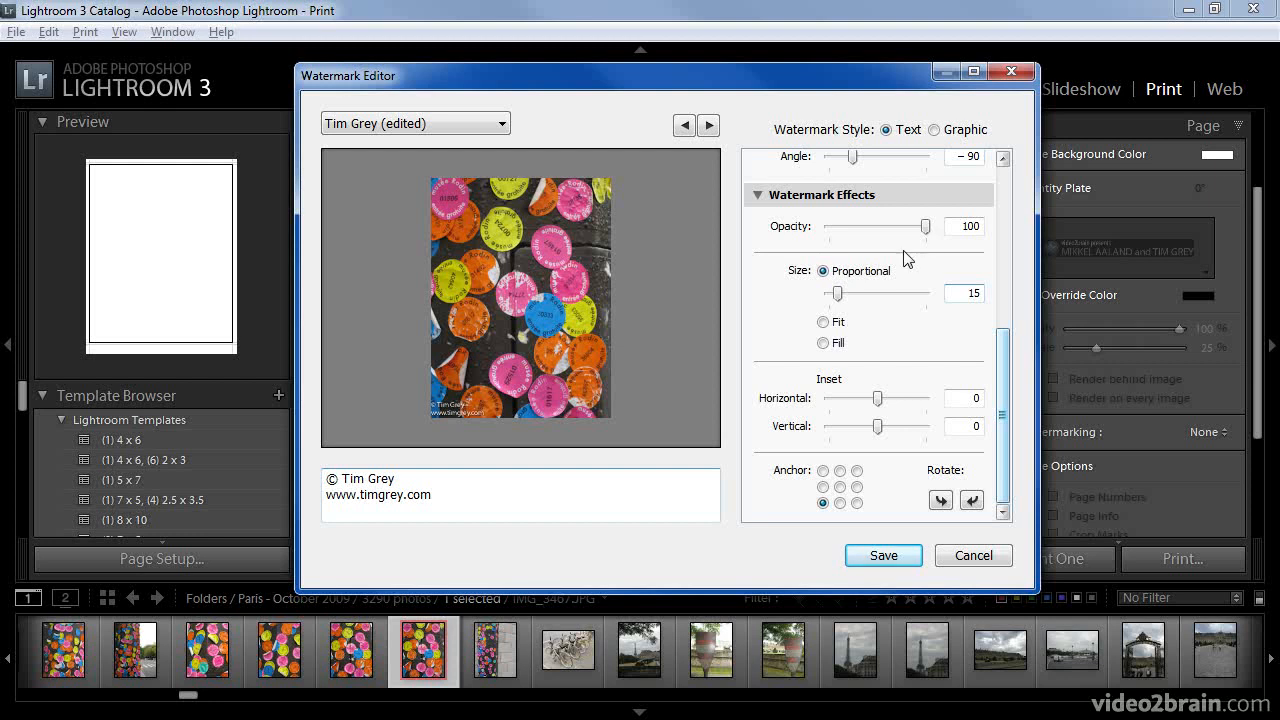
drag(838, 297, 846, 297)
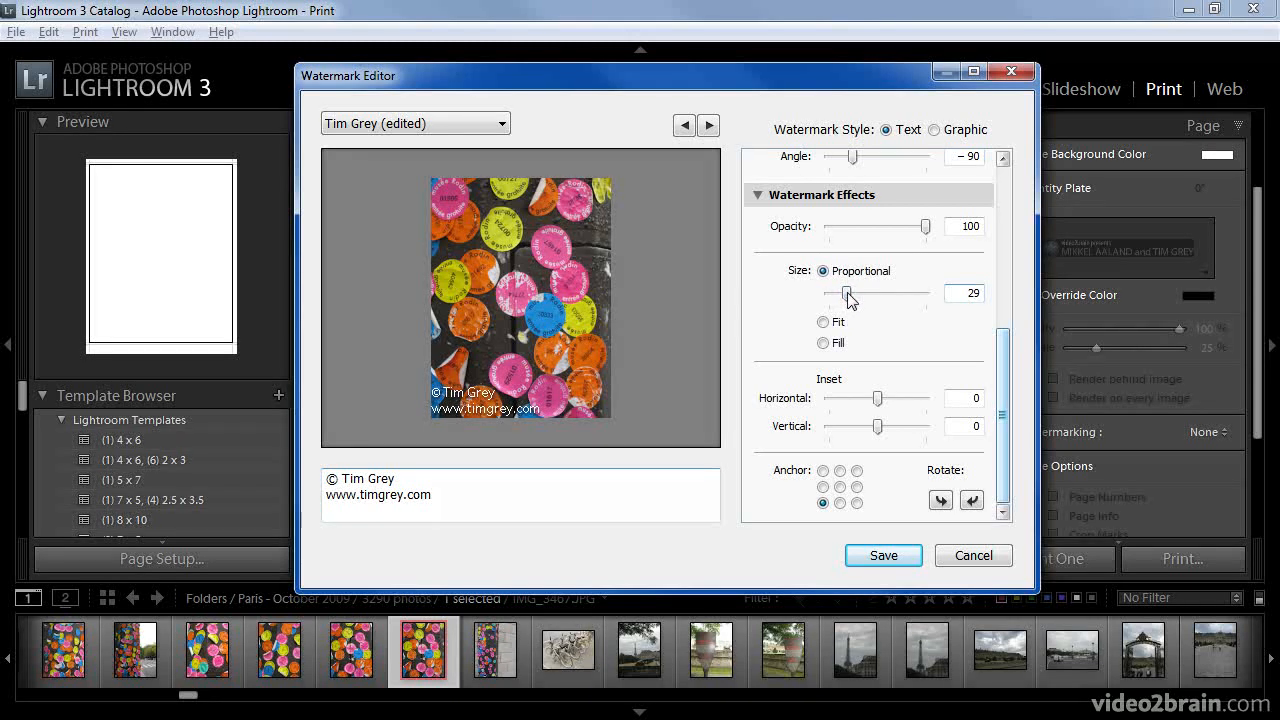
click(824, 322)
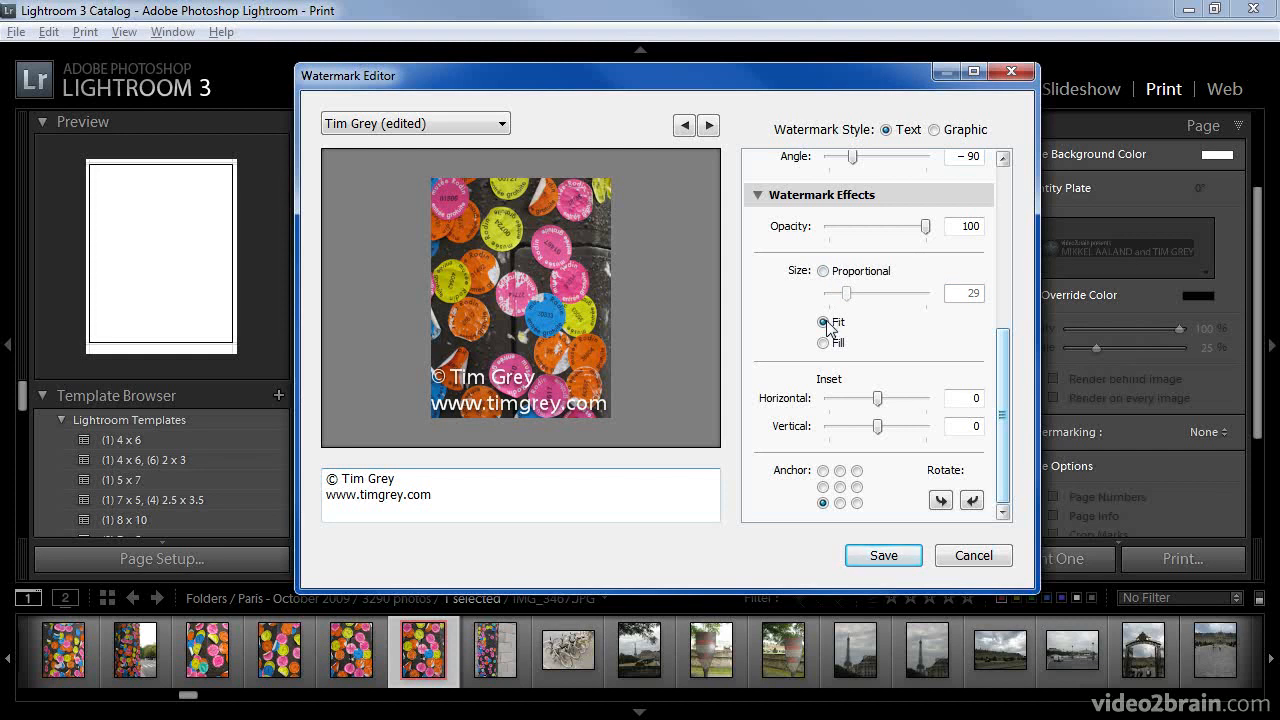
click(824, 343)
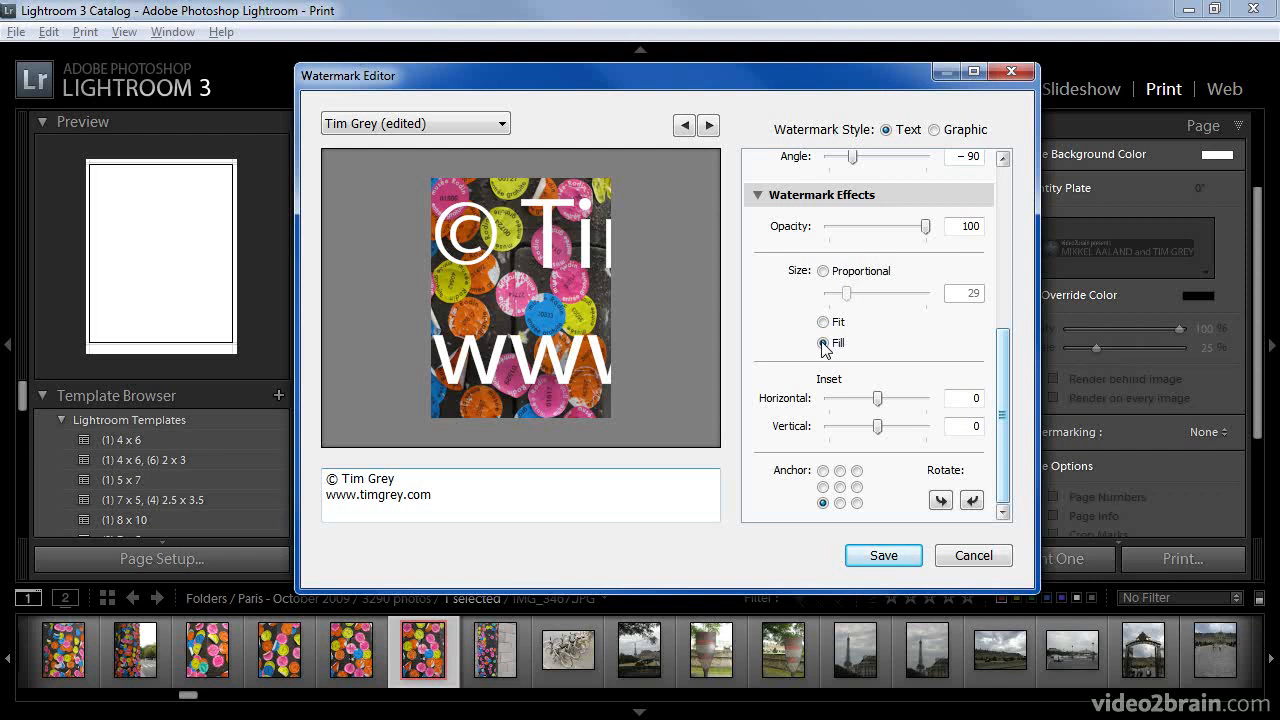
click(826, 274)
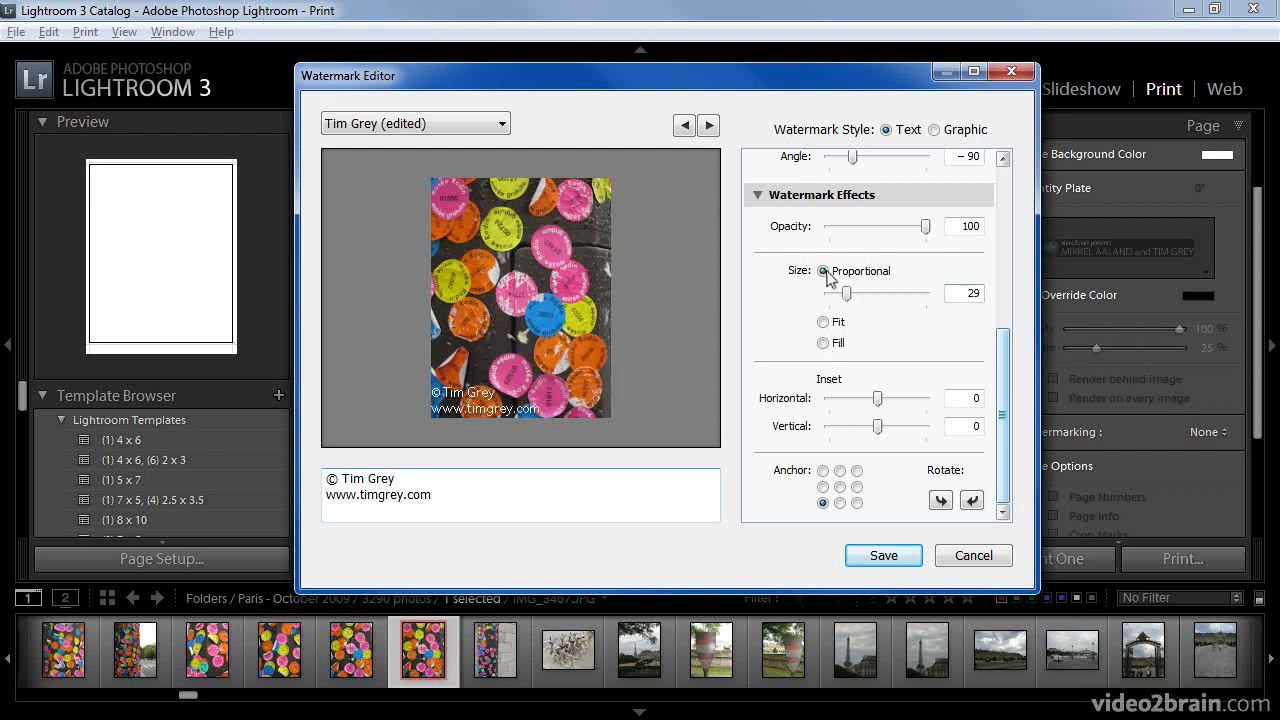
drag(846, 294, 842, 296)
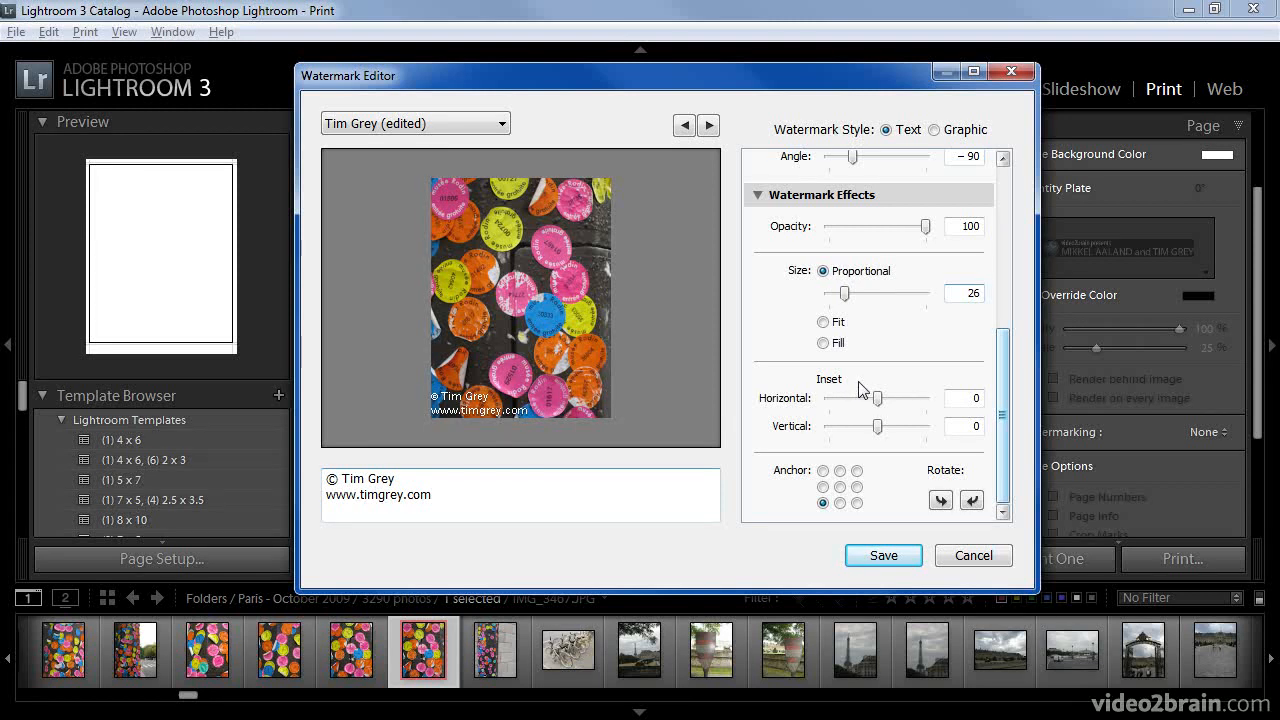
- Set both the horizontal and vertical inset of the watermark to 3
mouse_move(873, 393)
mouse_down()
mouse_move(892, 397)
mouse_move(853, 400)
mouse_up()
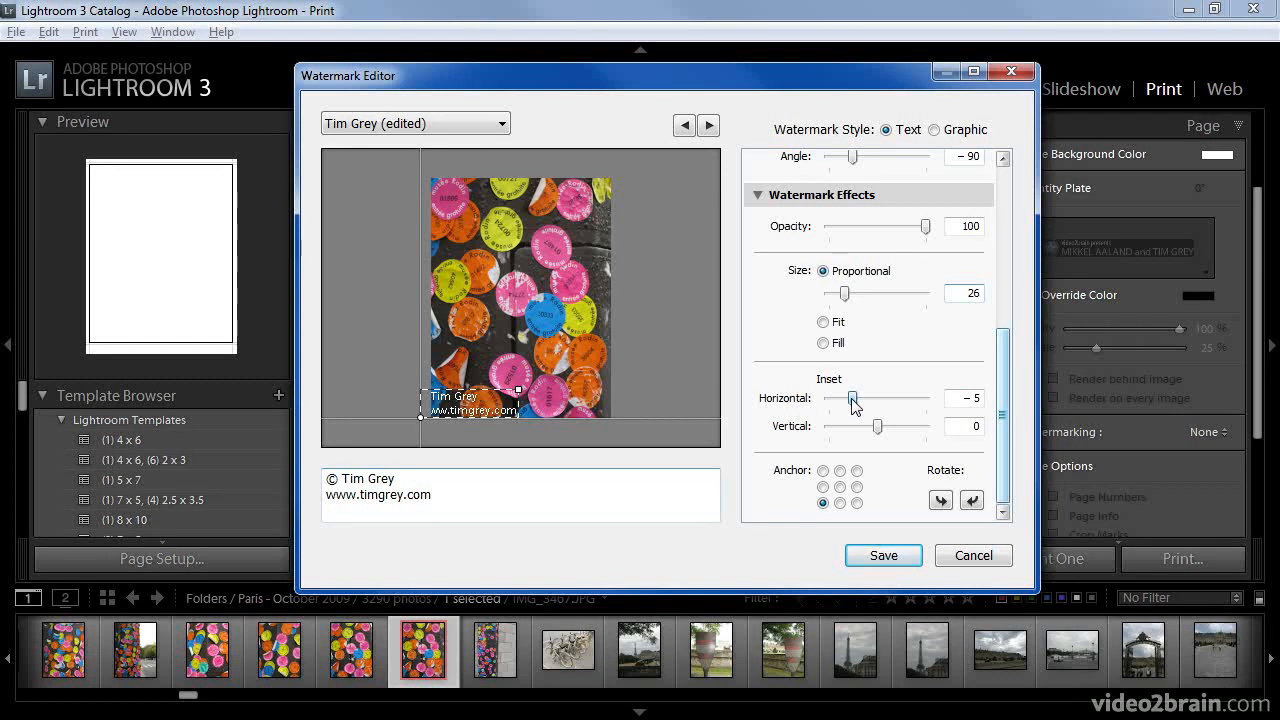
drag(853, 400, 890, 426)
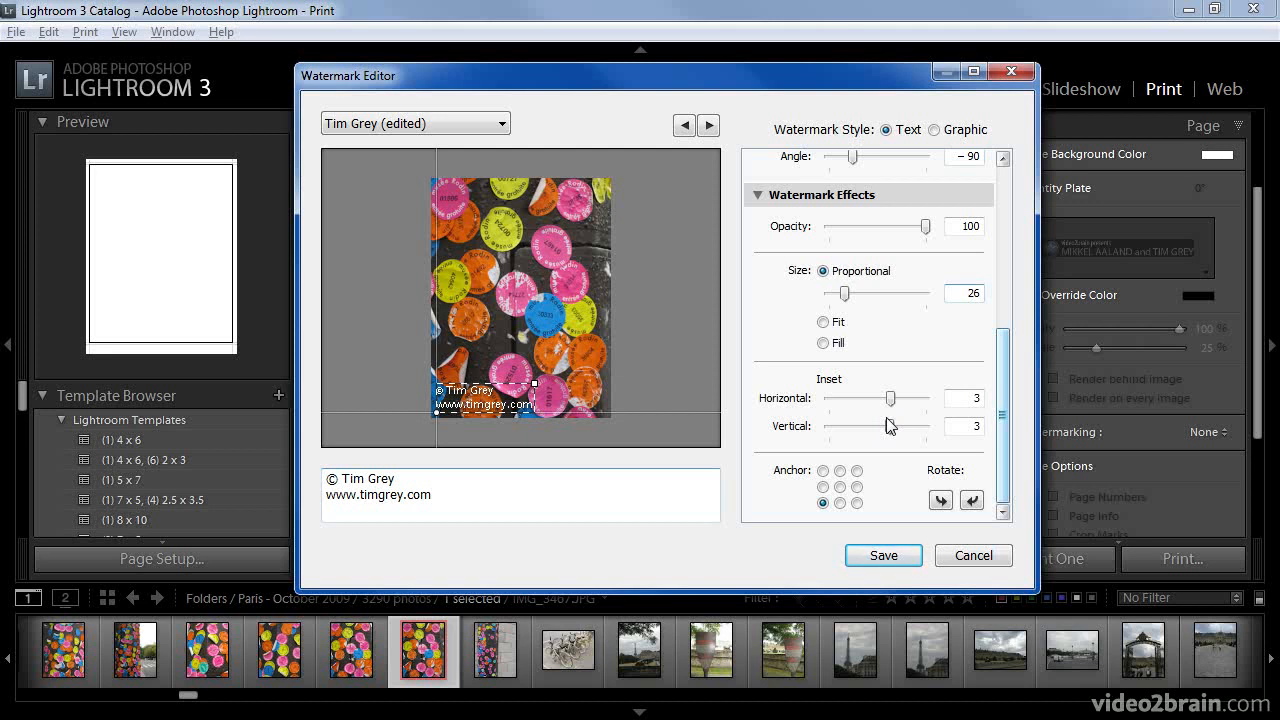
- Try the middle-left, top-left and center anchors and both rotations, and return the watermark to the bottom-left anchor
click(823, 487)
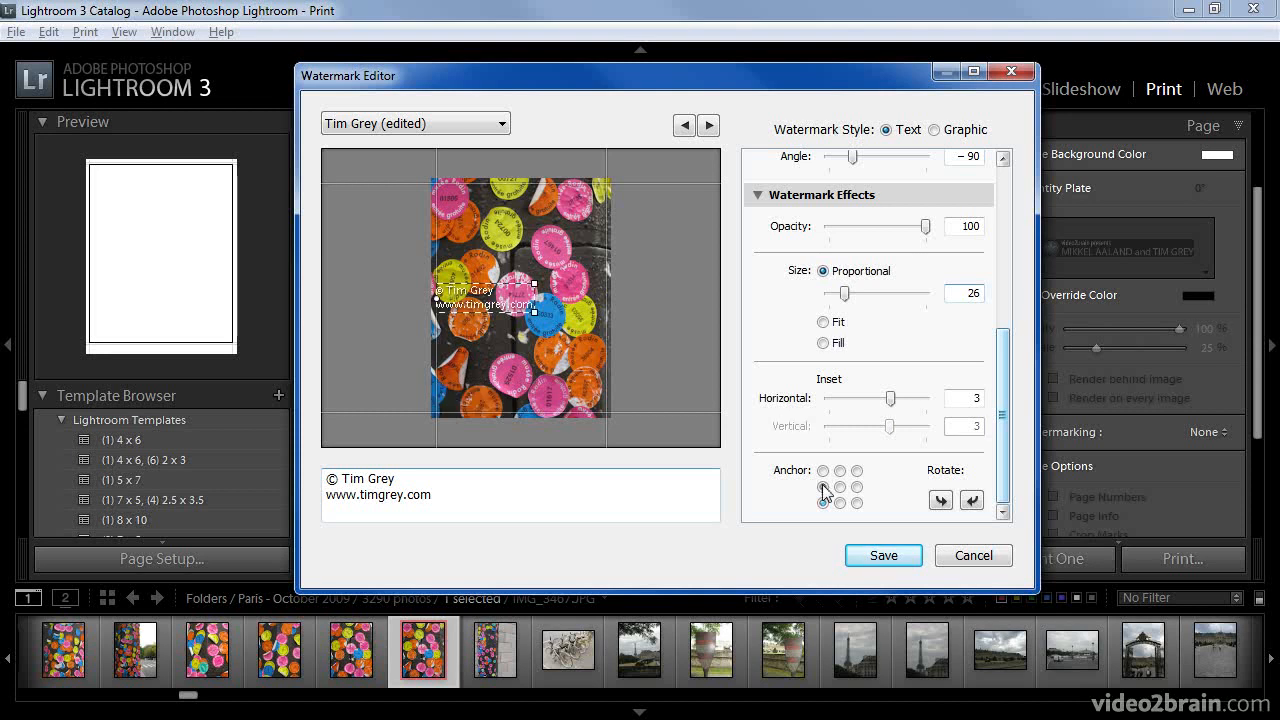
click(823, 471)
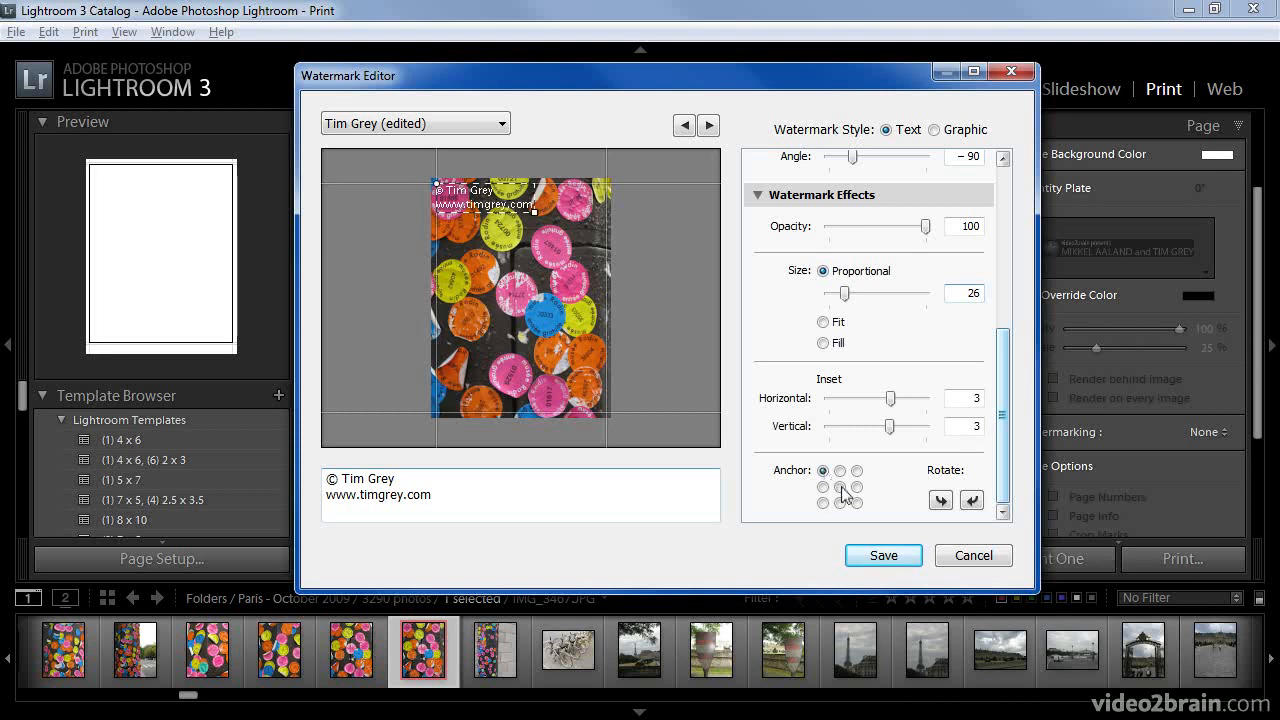
click(840, 487)
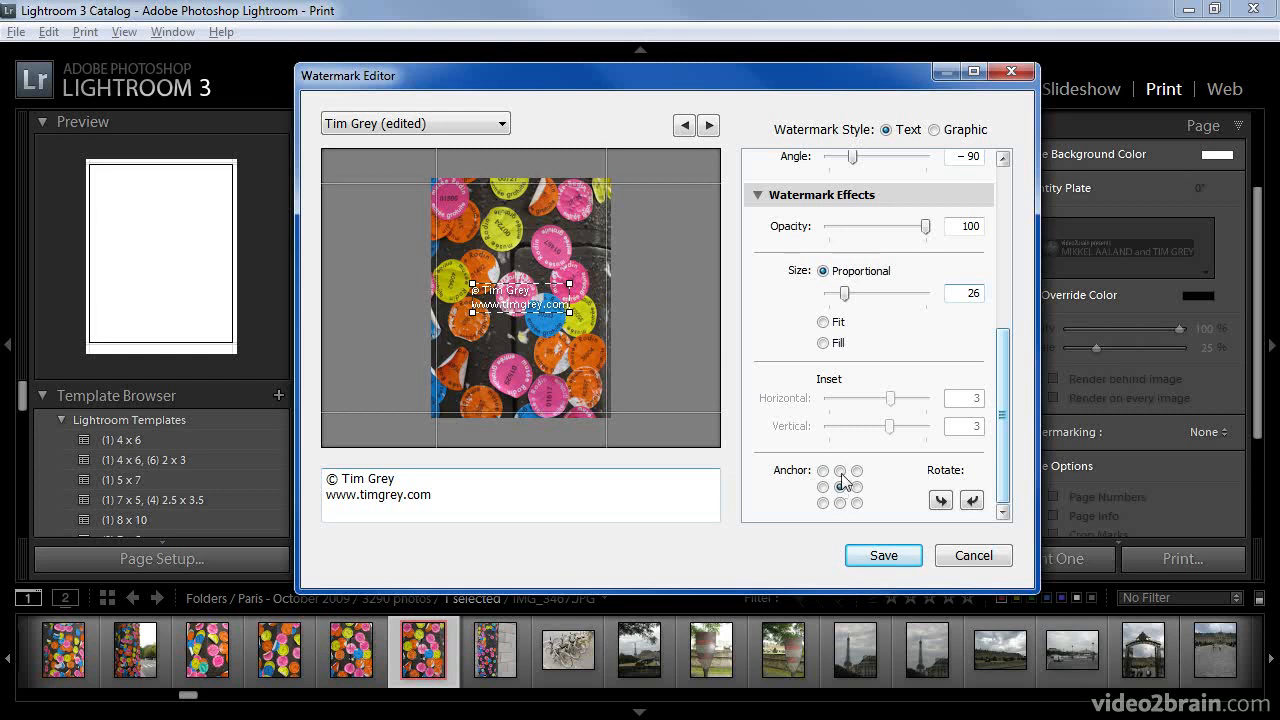
click(941, 502)
click(970, 501)
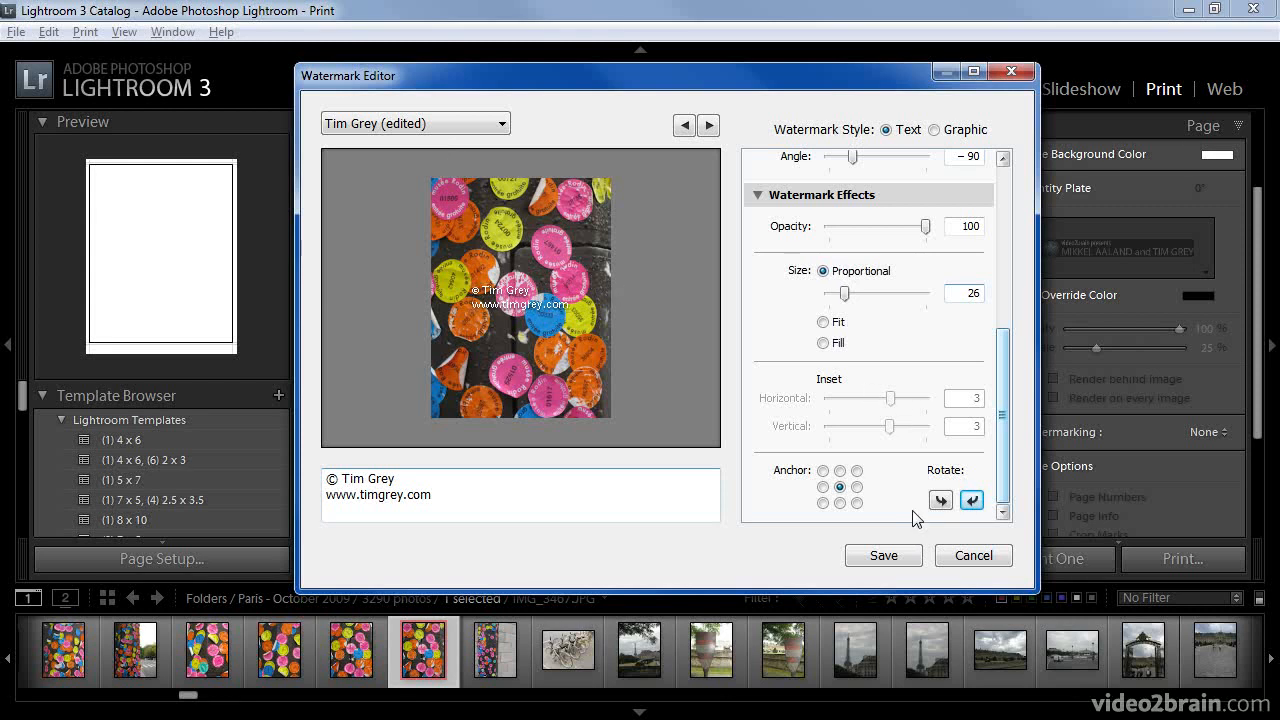
click(822, 503)
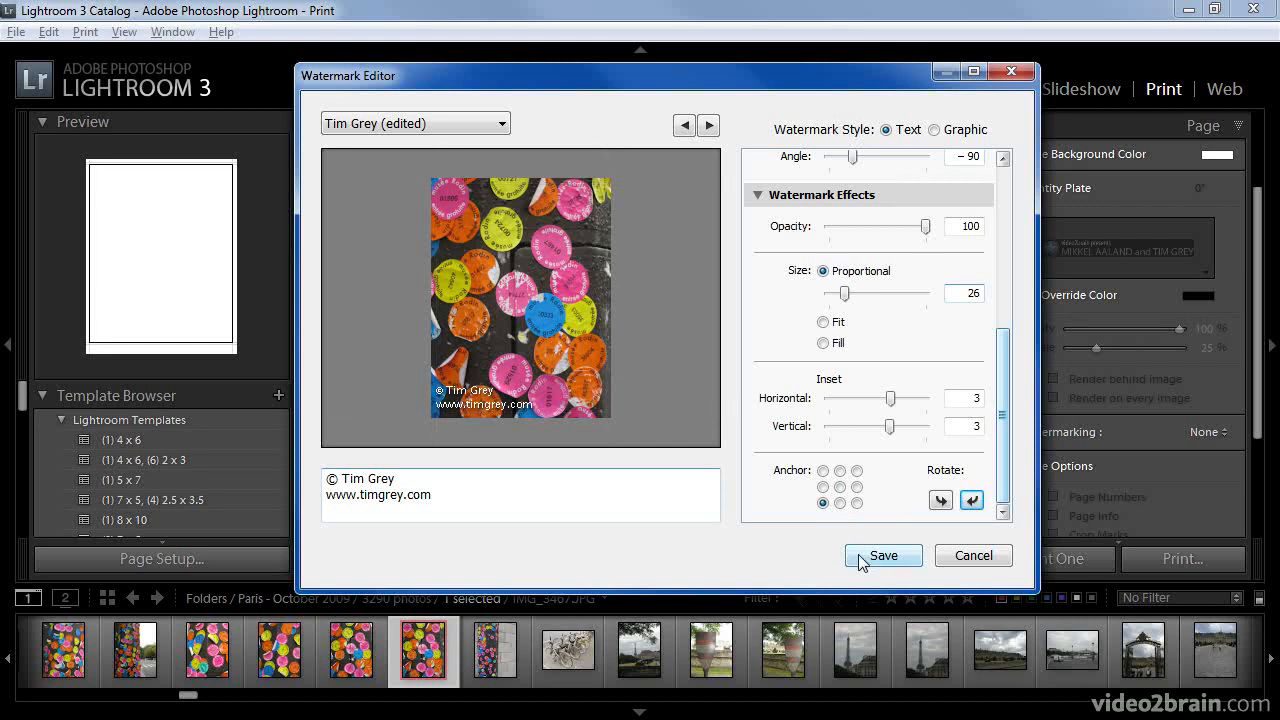
- Save the current watermark settings as a new preset named with the photographer's name plus "With Web", and apply it to the print
click(502, 124)
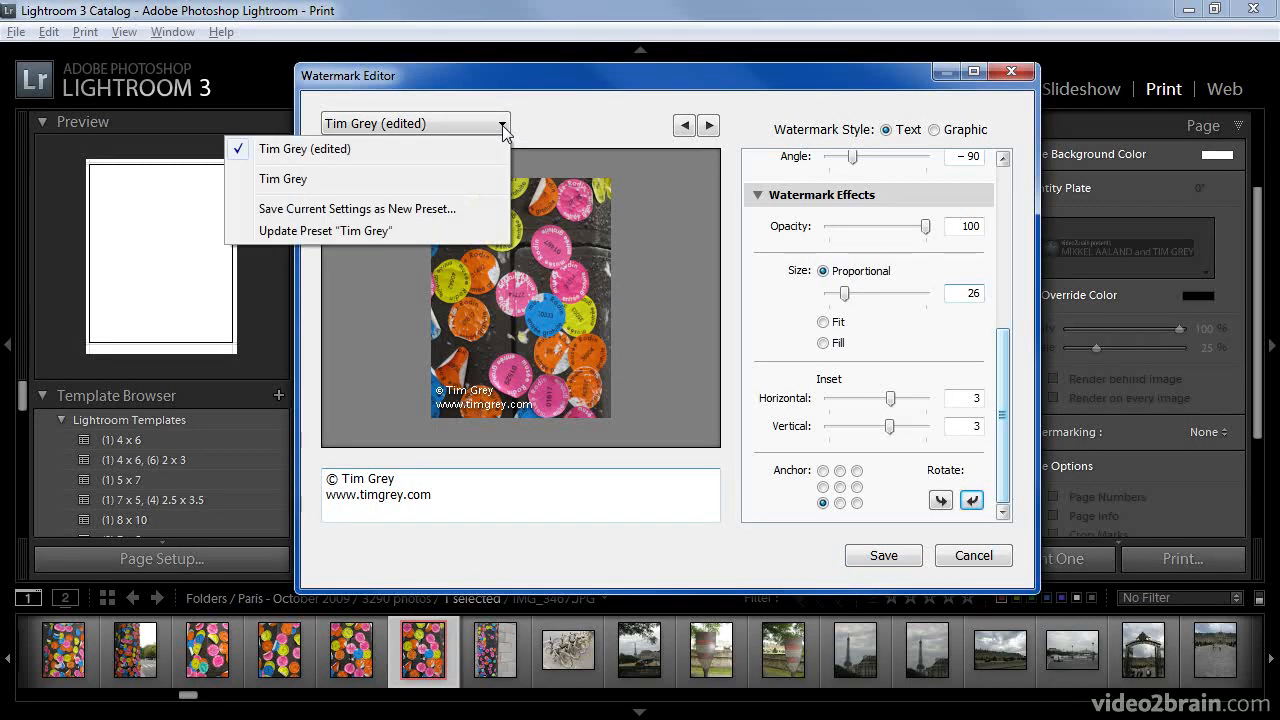
click(457, 213)
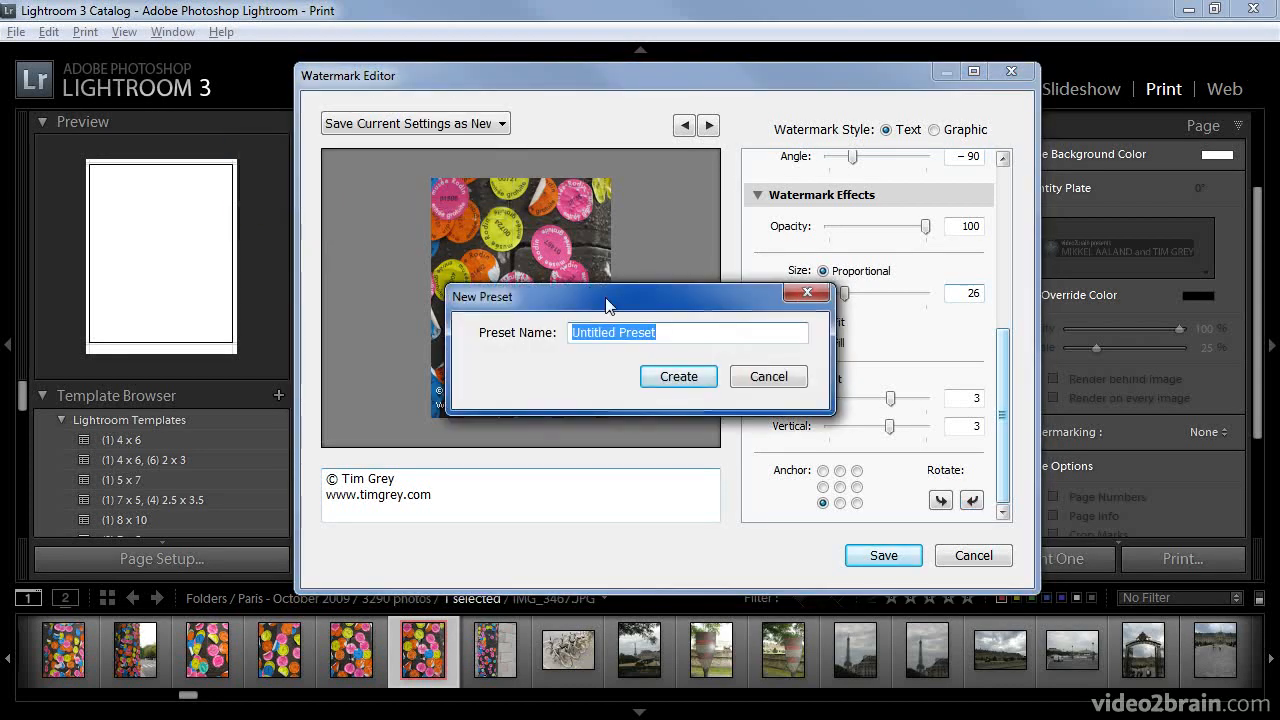
text(Tim Grey With Web)
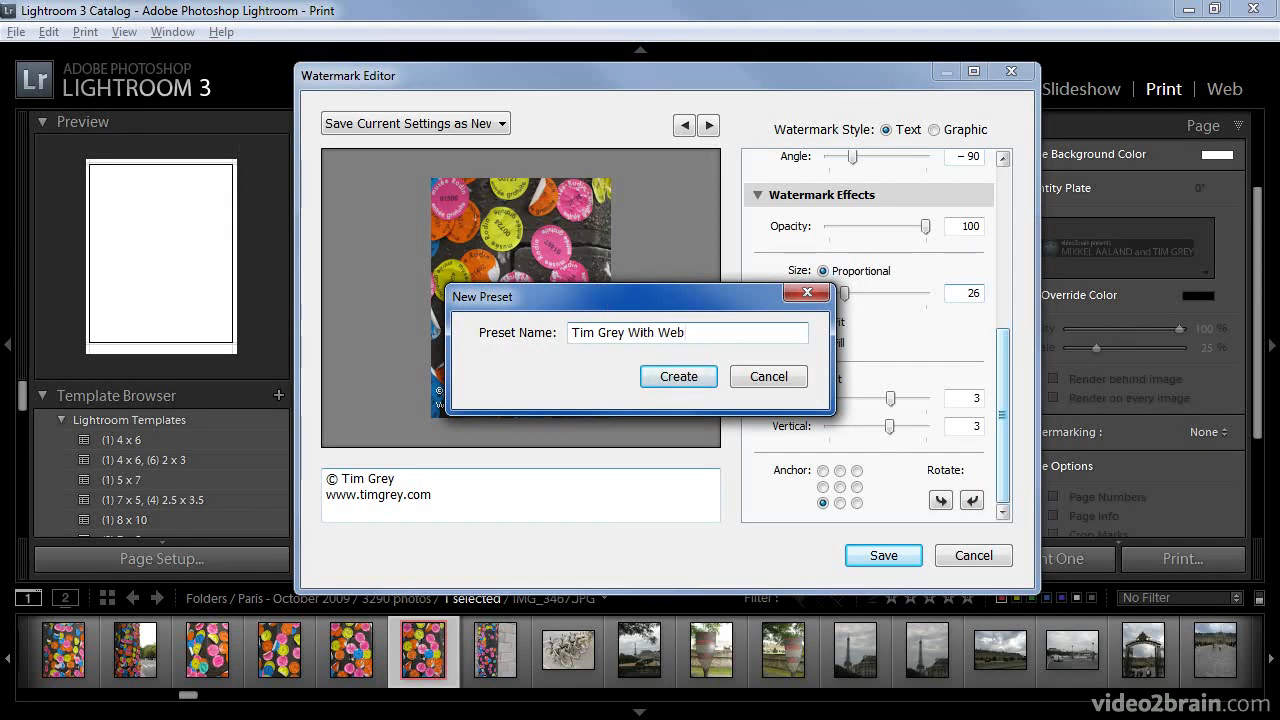
click(674, 377)
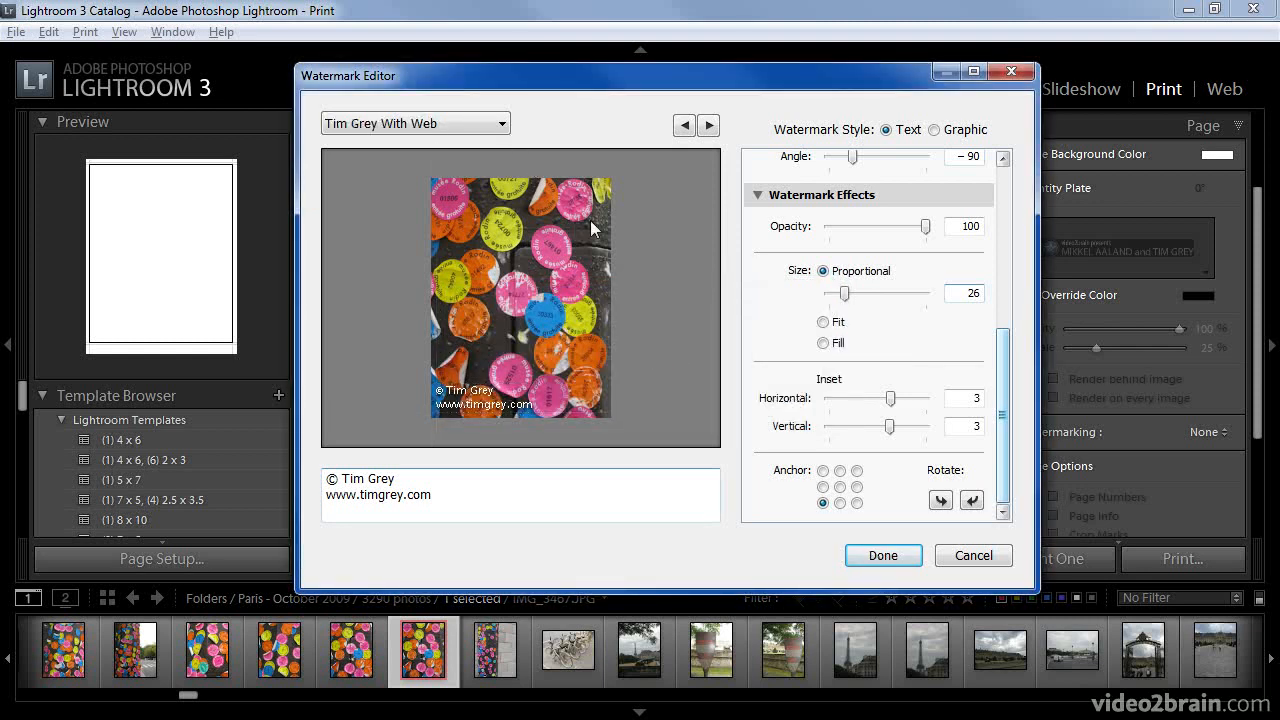
click(889, 556)
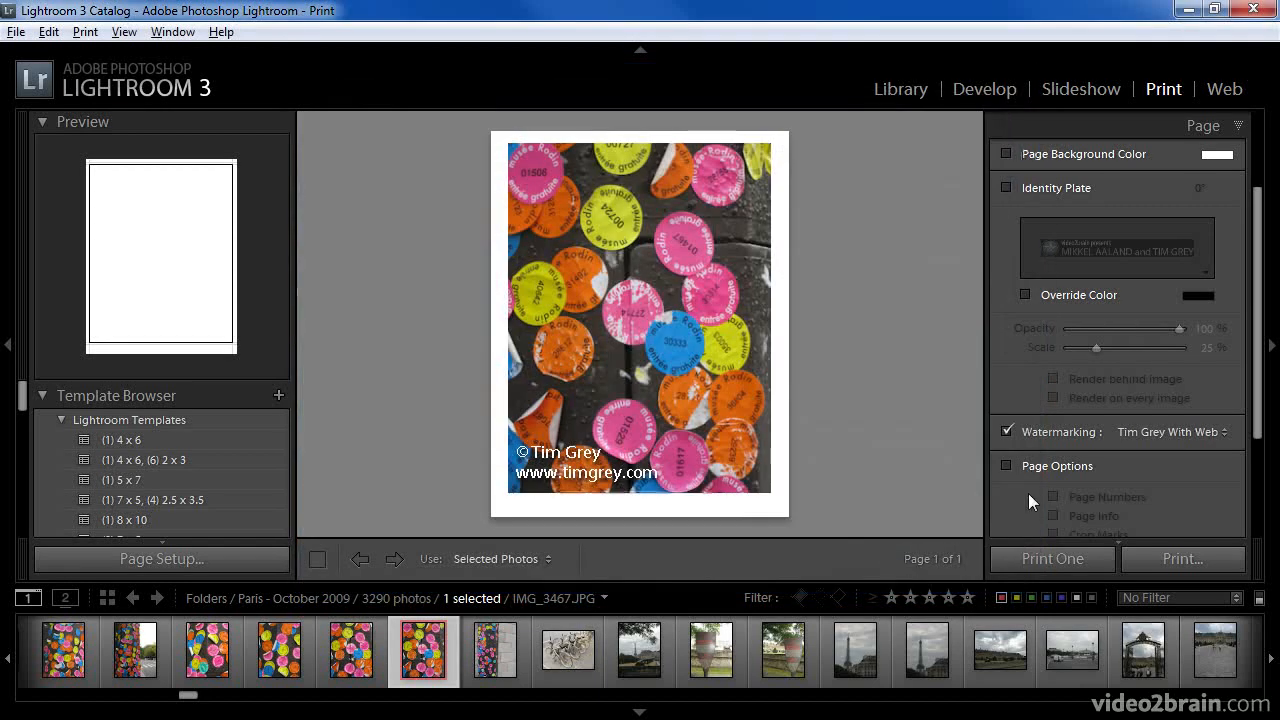